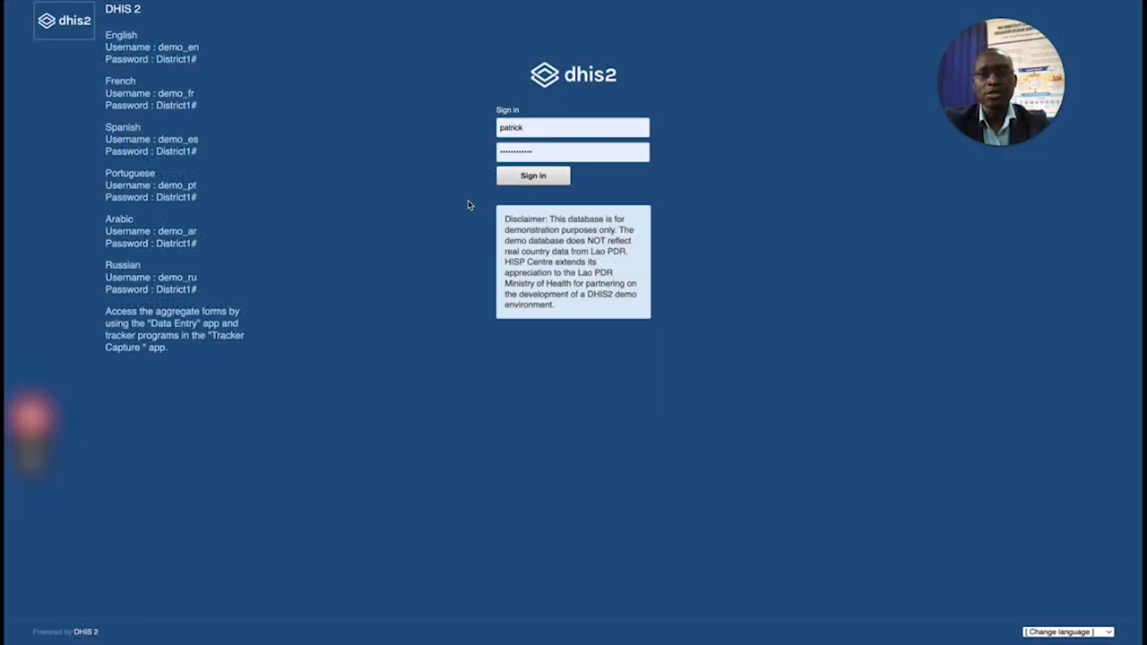
# Step: Sign in and scroll through the Climate and Malaria dashboard's malaria, humidity and precipitation charts
pyautogui.press('Return')
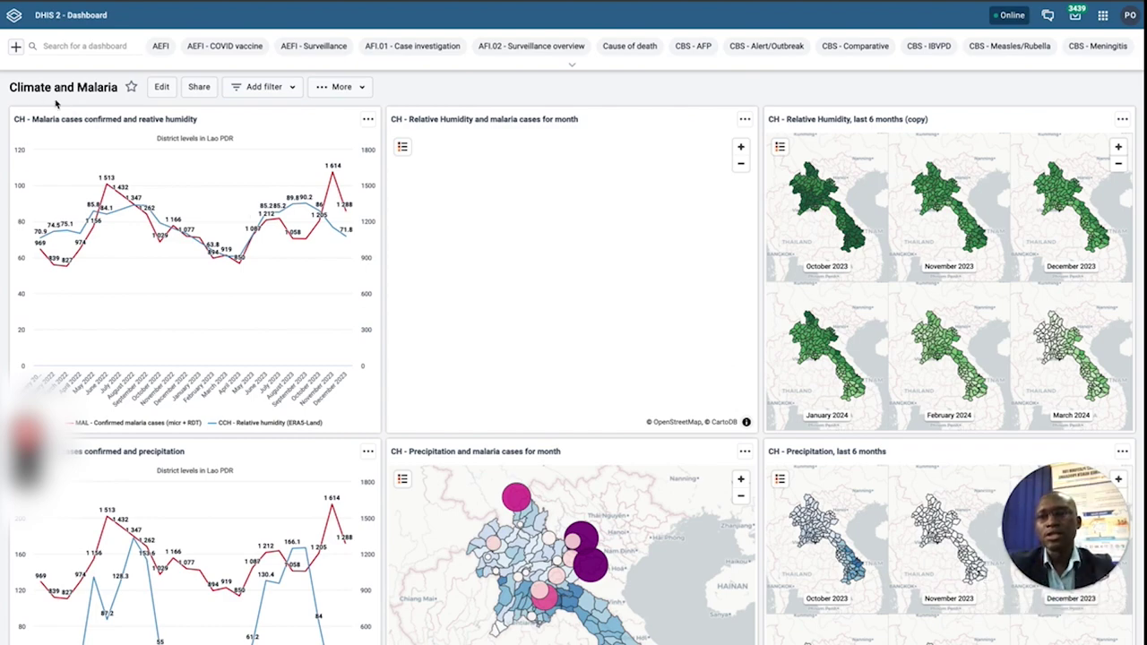
pyautogui.scroll(-5, 388, 377)
pyautogui.scroll(5, 387, 376)
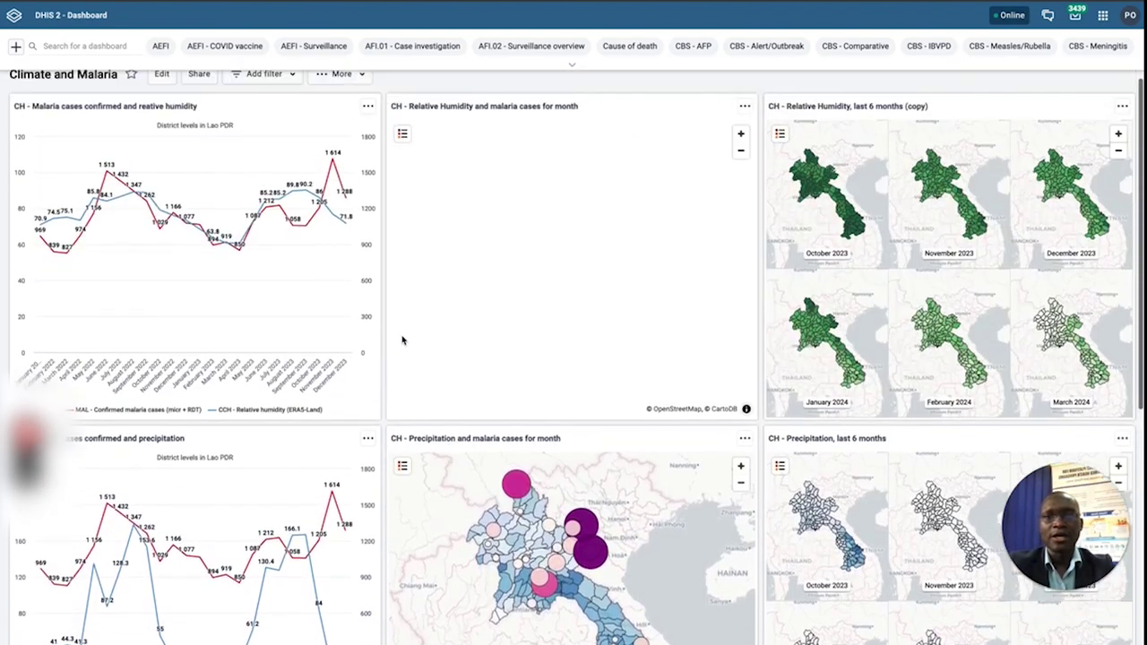
# Step: Launch the Climate Data app and select 0002 CH Mittaphap to show its April 18–27 forecast
pyautogui.click(1103, 15)
pyautogui.click(824, 224)
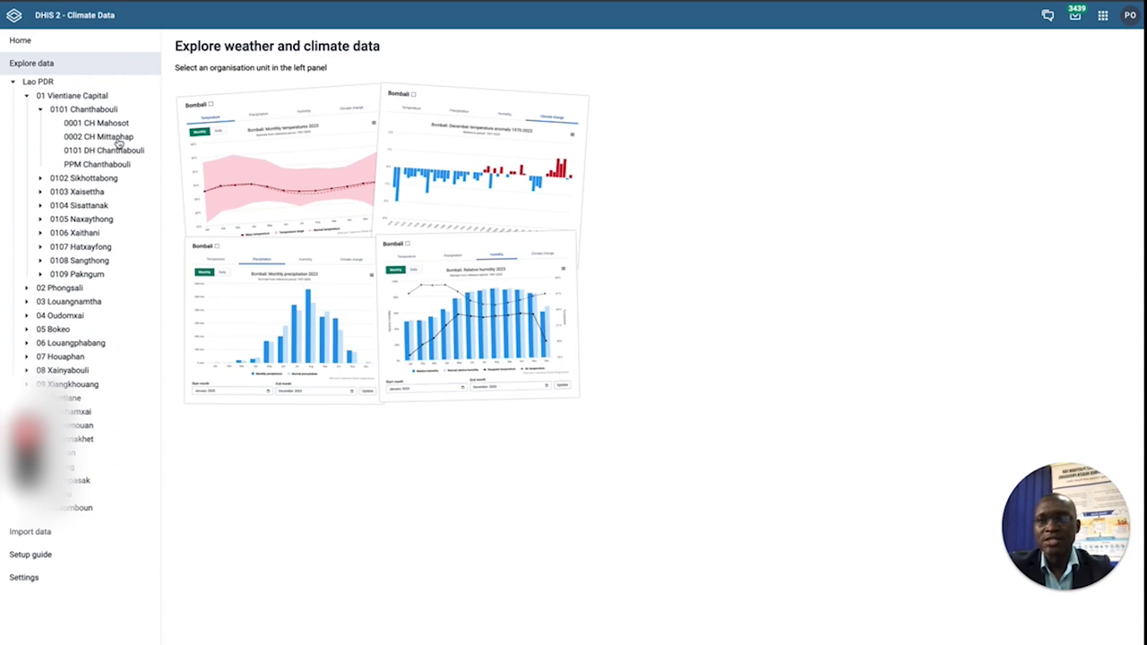
pyautogui.click(116, 139)
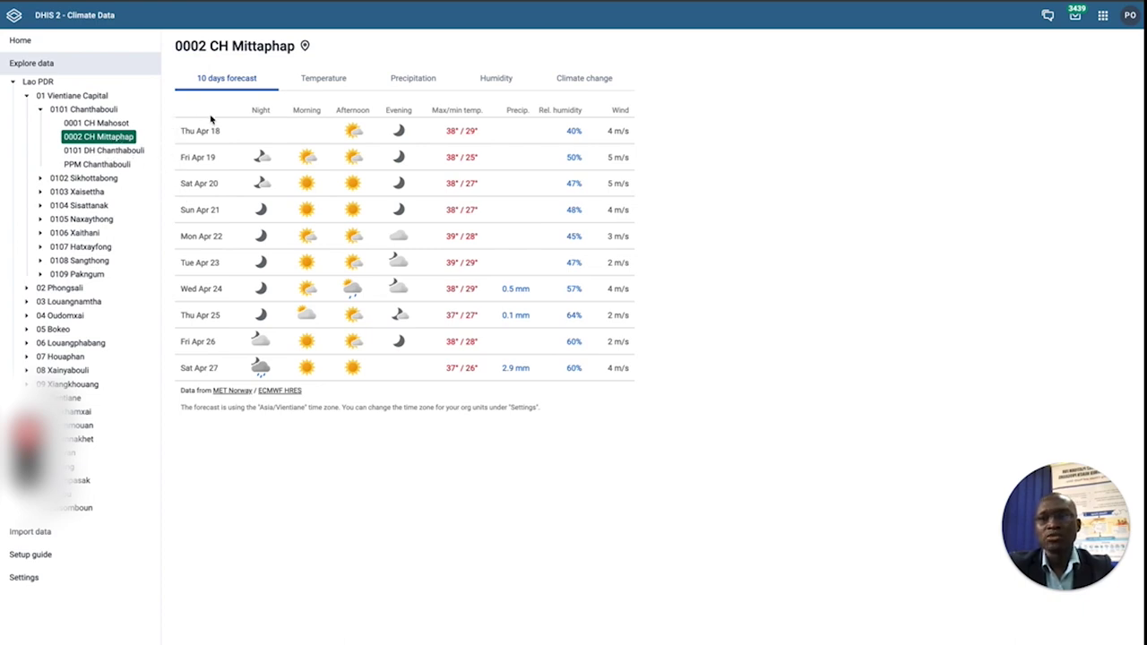
# Step: View Mittaphap's temperature and precipitation charts, each as monthly and then daily values
pyautogui.click(326, 88)
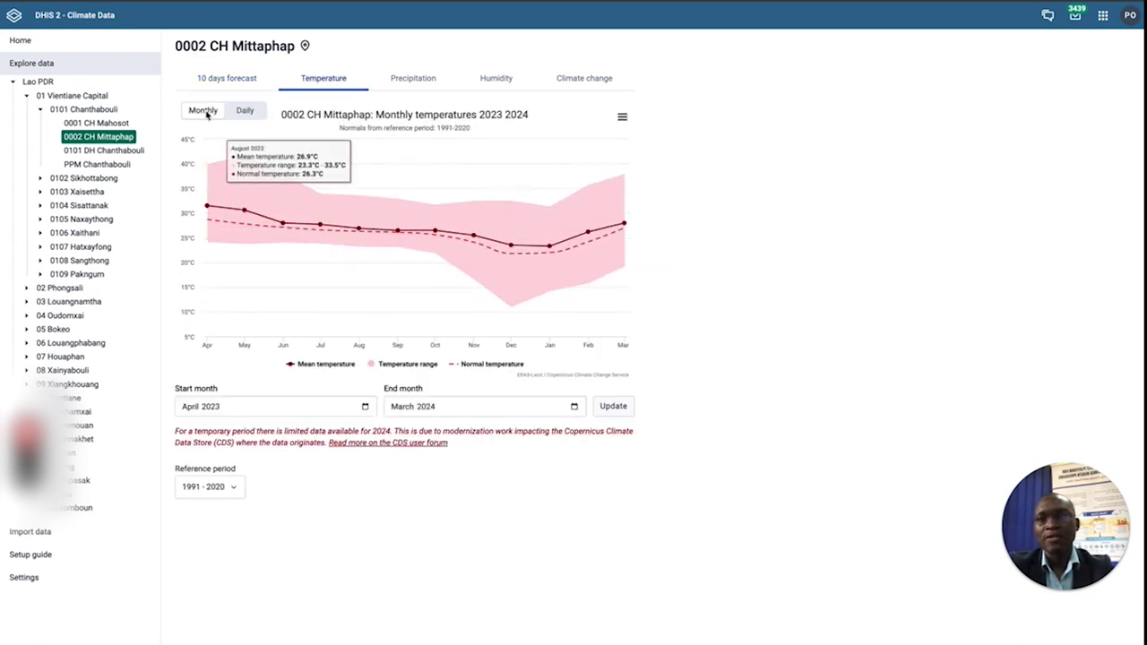
pyautogui.click(246, 113)
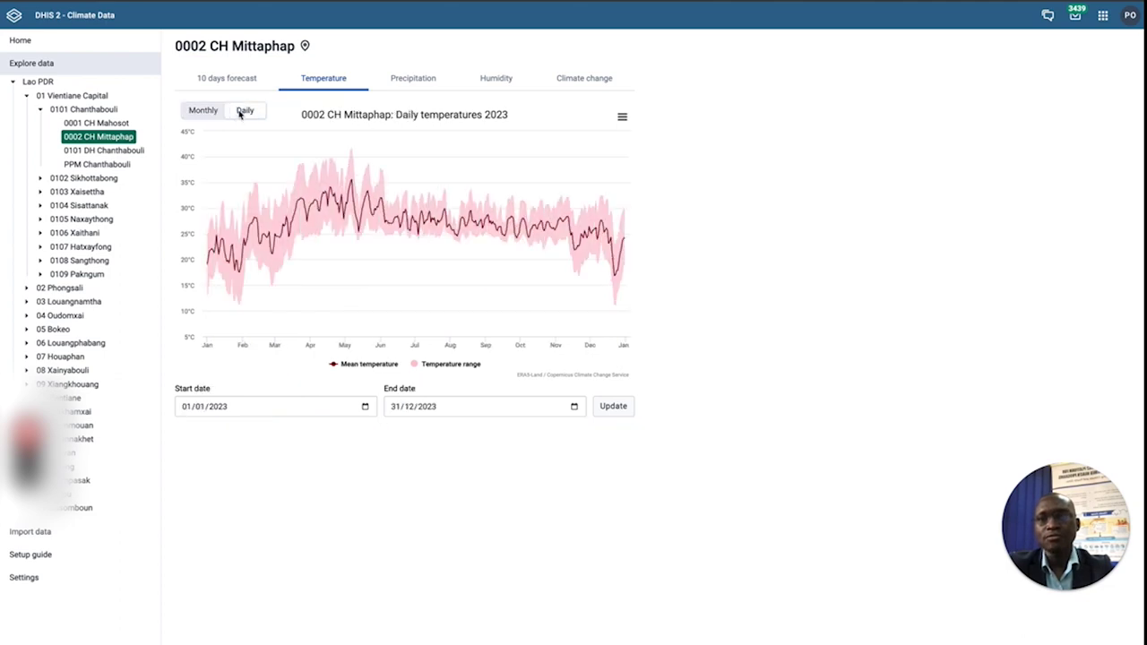
pyautogui.click(409, 80)
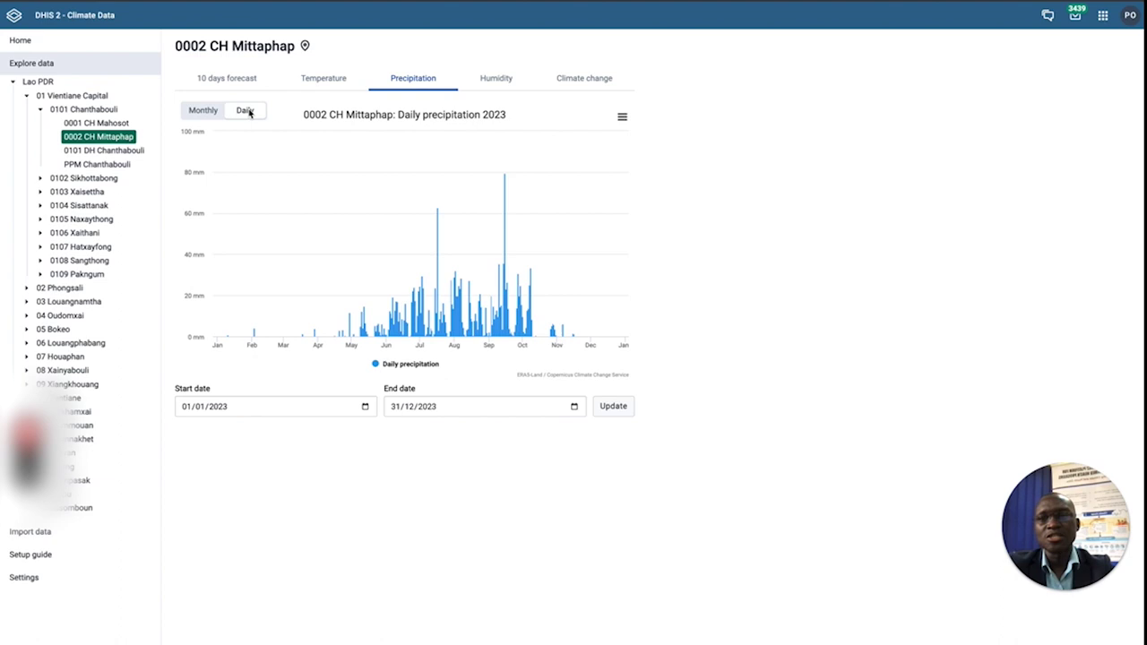
pyautogui.click(208, 117)
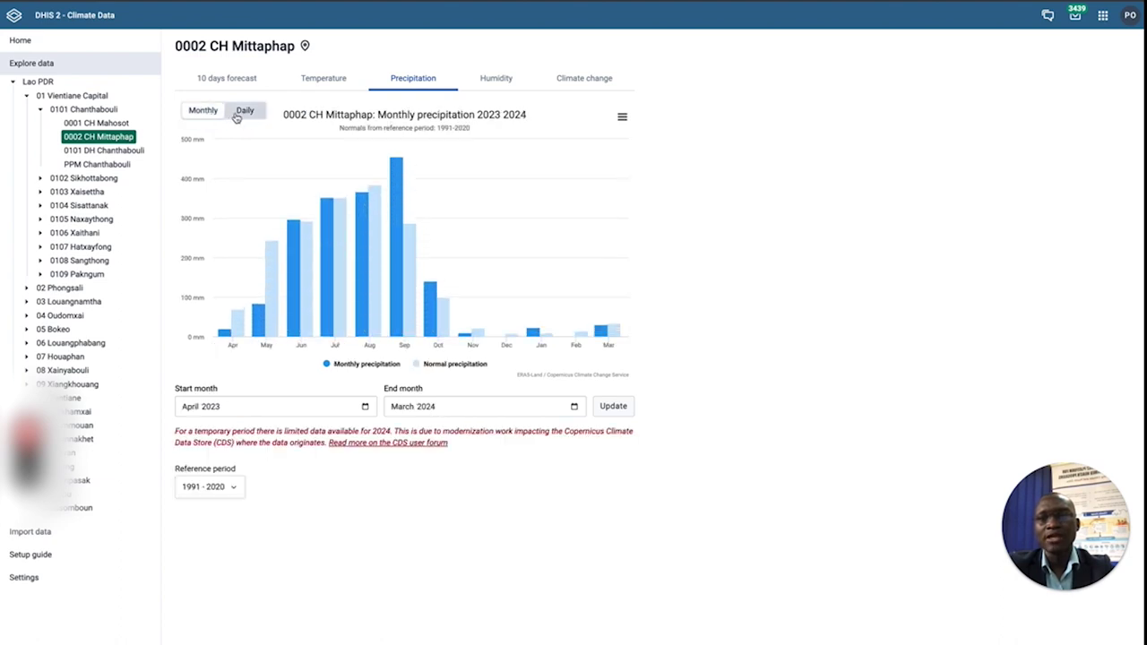
pyautogui.click(249, 121)
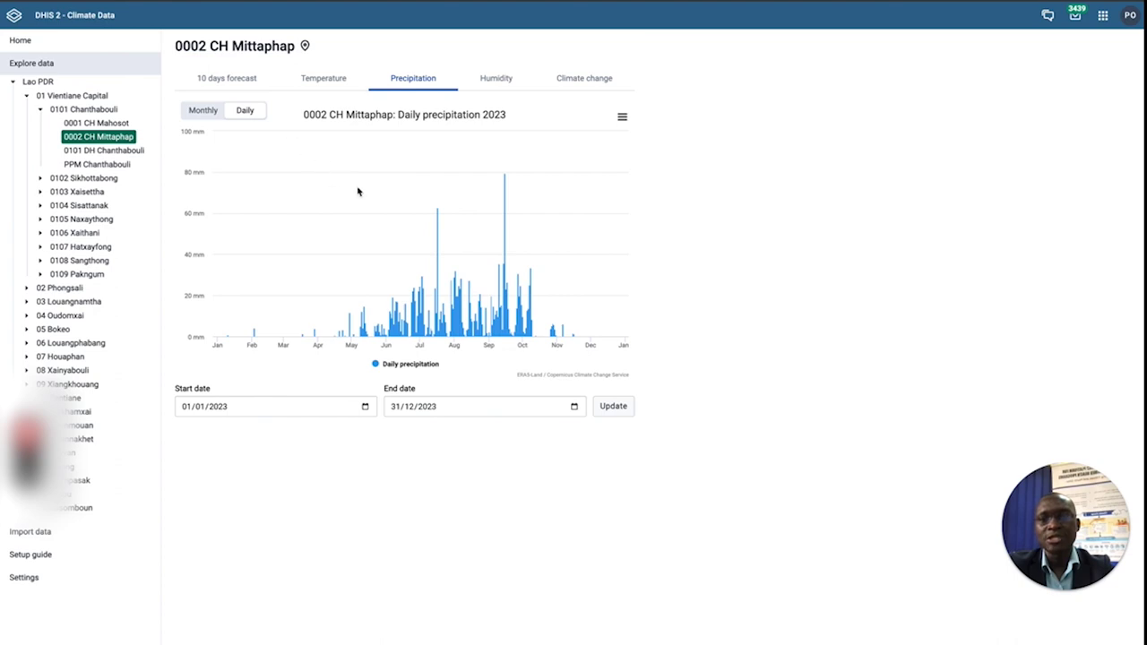
# Step: Zoom the daily precipitation chart into June–early September, then into July
pyautogui.moveTo(386, 188); pyautogui.dragTo(489, 260)
pyautogui.moveTo(395, 155); pyautogui.dragTo(490, 198)
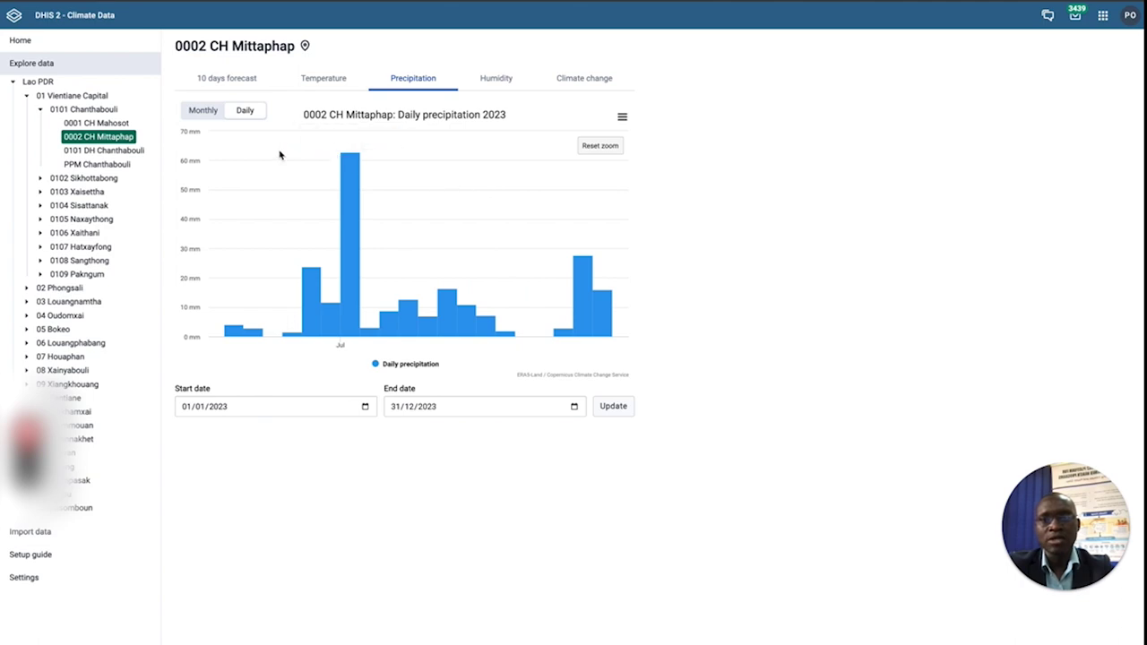
pyautogui.moveTo(281, 154); pyautogui.dragTo(429, 225)
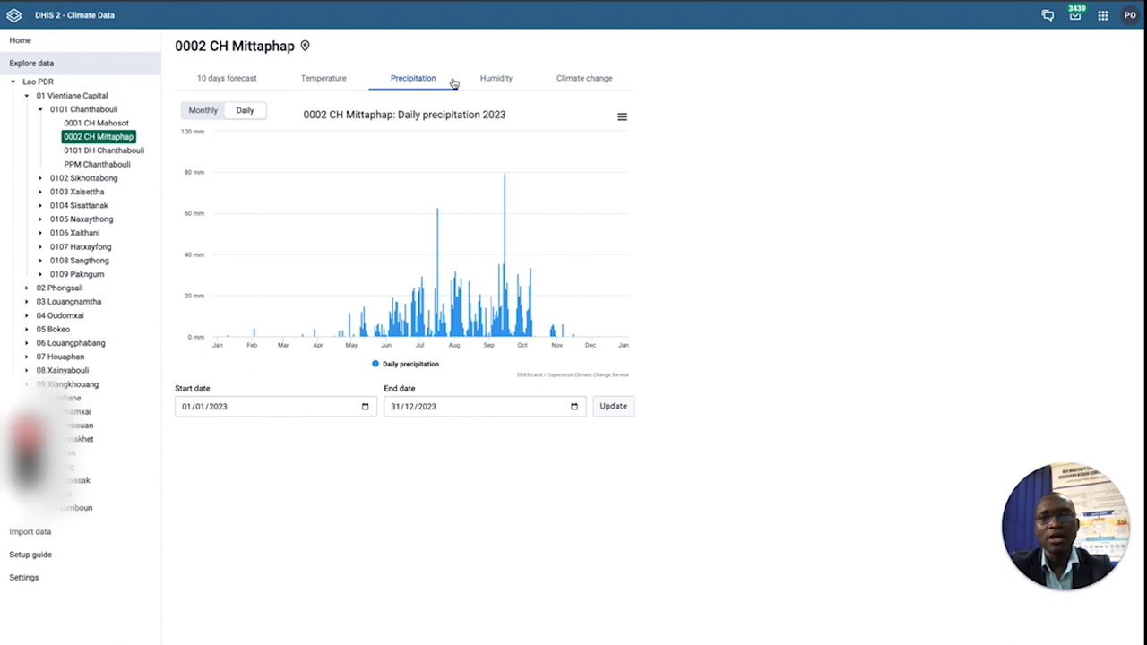
# Step: Show Mittaphap's relative humidity, toggling to daily values and back to monthly bars against normals
pyautogui.click(487, 82)
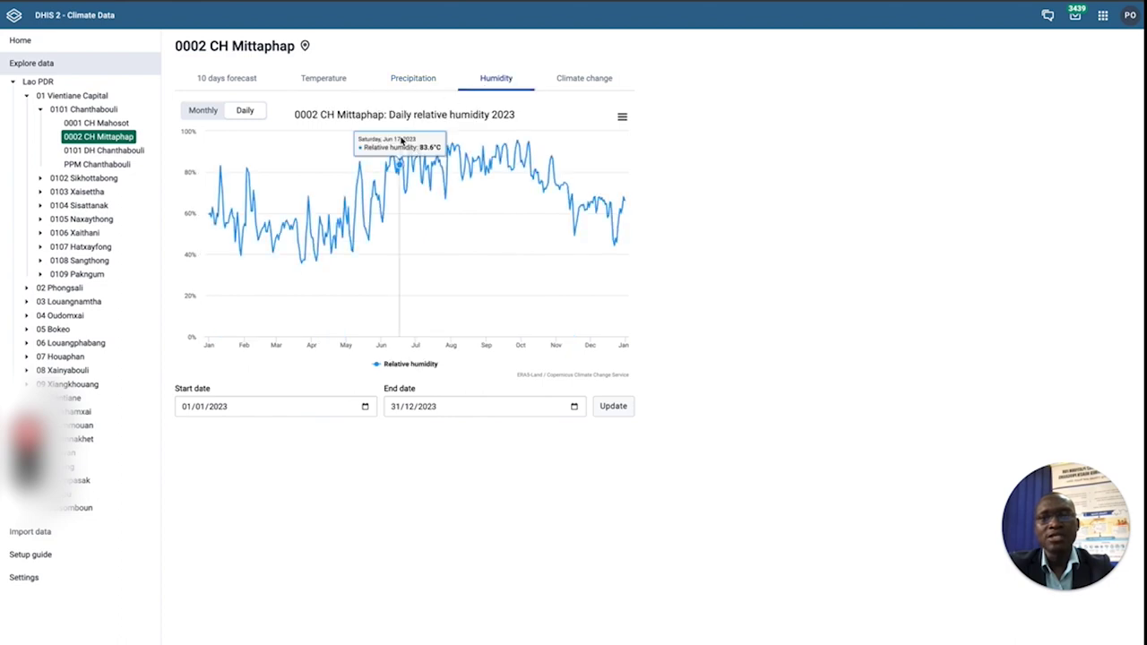
pyautogui.click(203, 110)
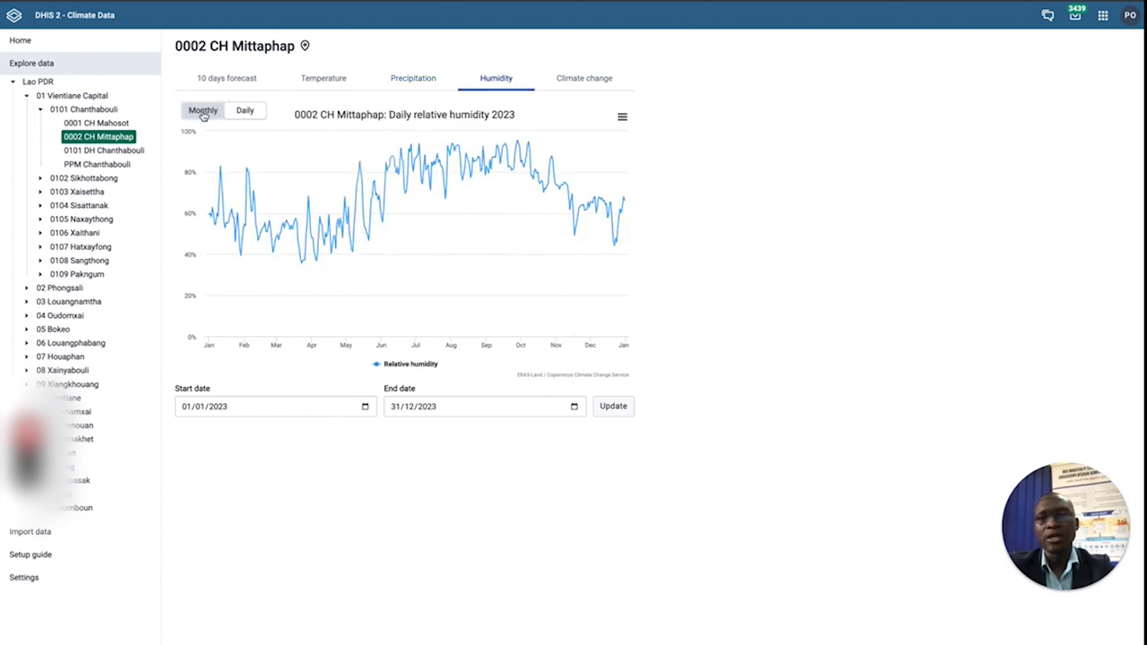
pyautogui.click(247, 112)
pyautogui.click(204, 114)
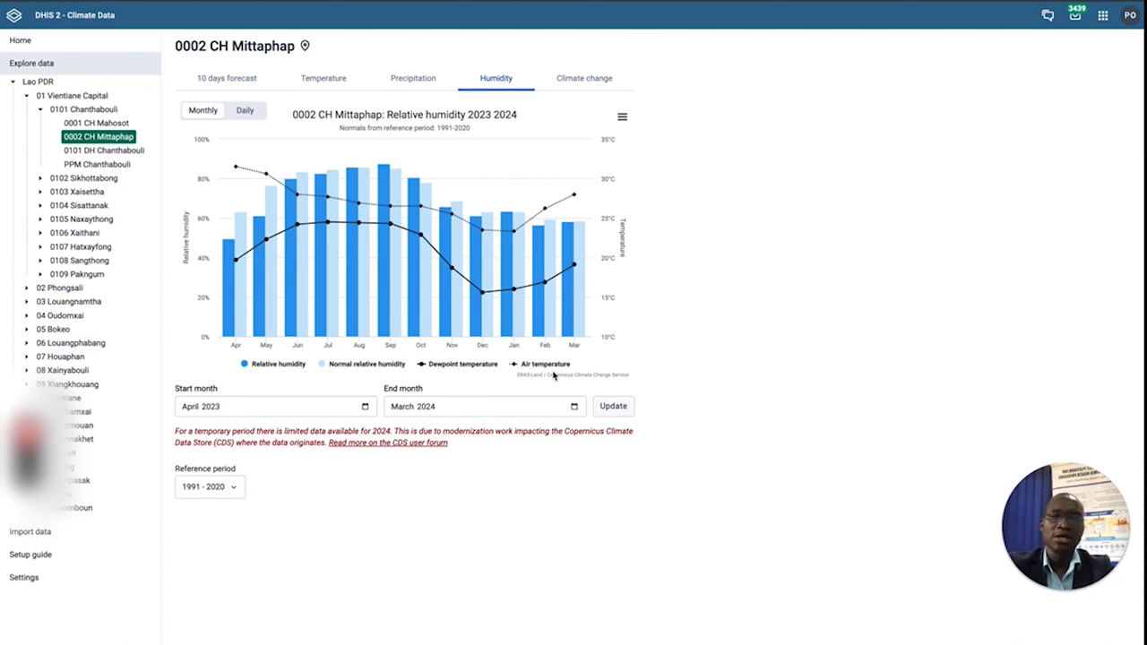
# Step: Open the Climate change comparison of temperatures against 1991–2020 normals
pyautogui.click(587, 85)
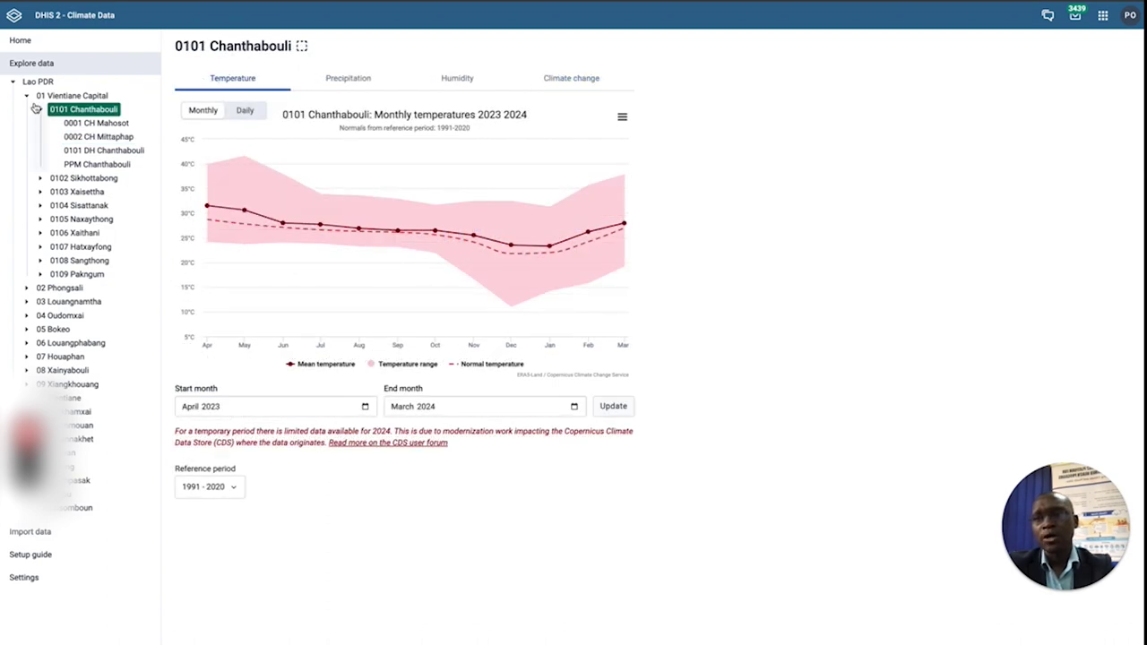
# Step: Collapse the Lao PDR tree and choose ERA5-Land temperature on the import page
pyautogui.click(14, 84)
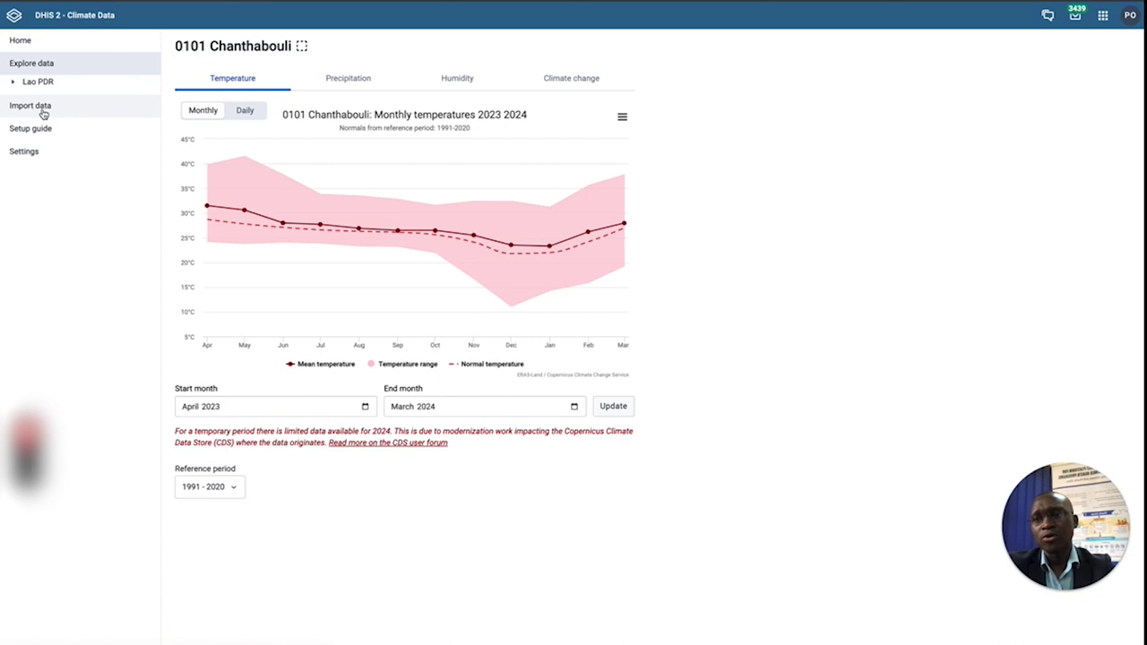
pyautogui.click(42, 109)
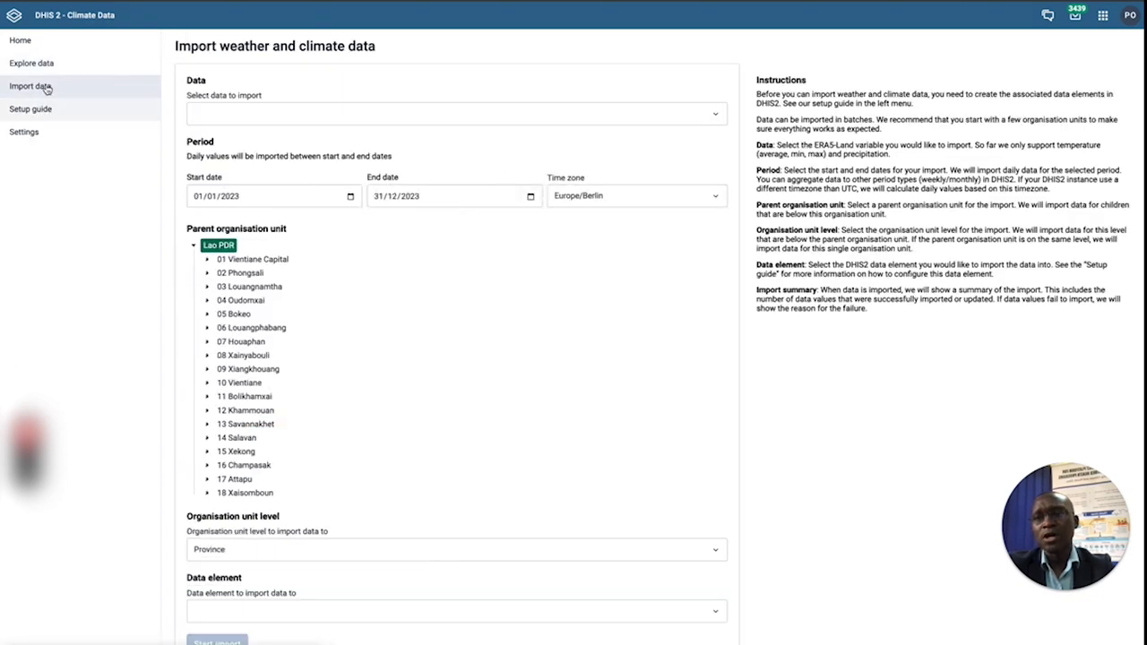
pyautogui.click(264, 115)
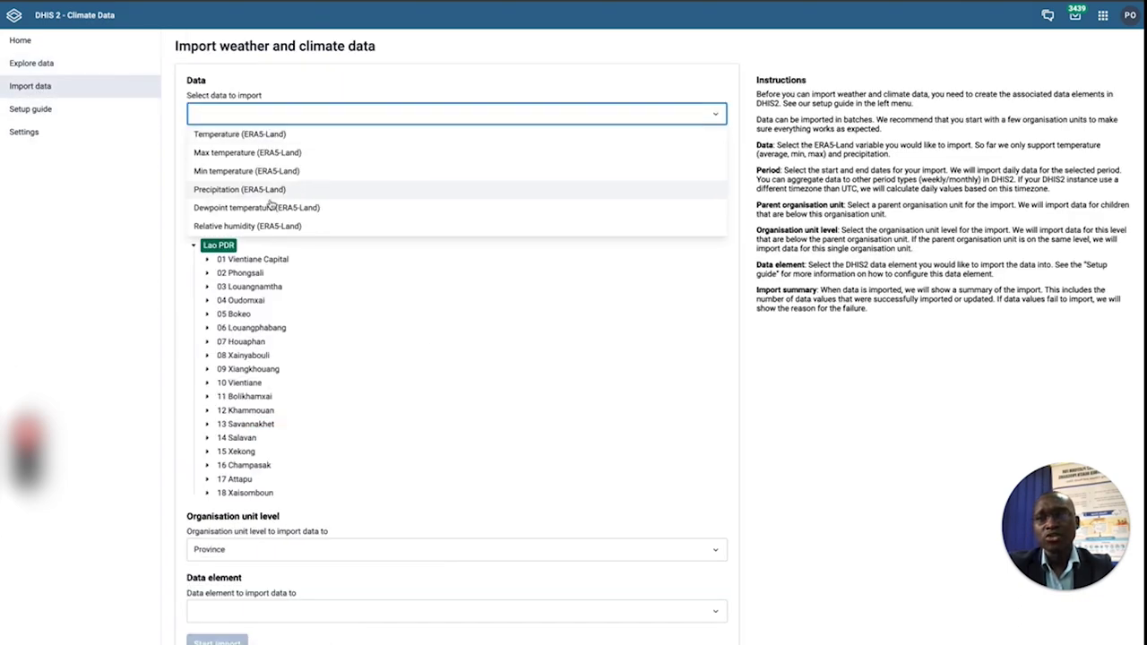
pyautogui.click(287, 136)
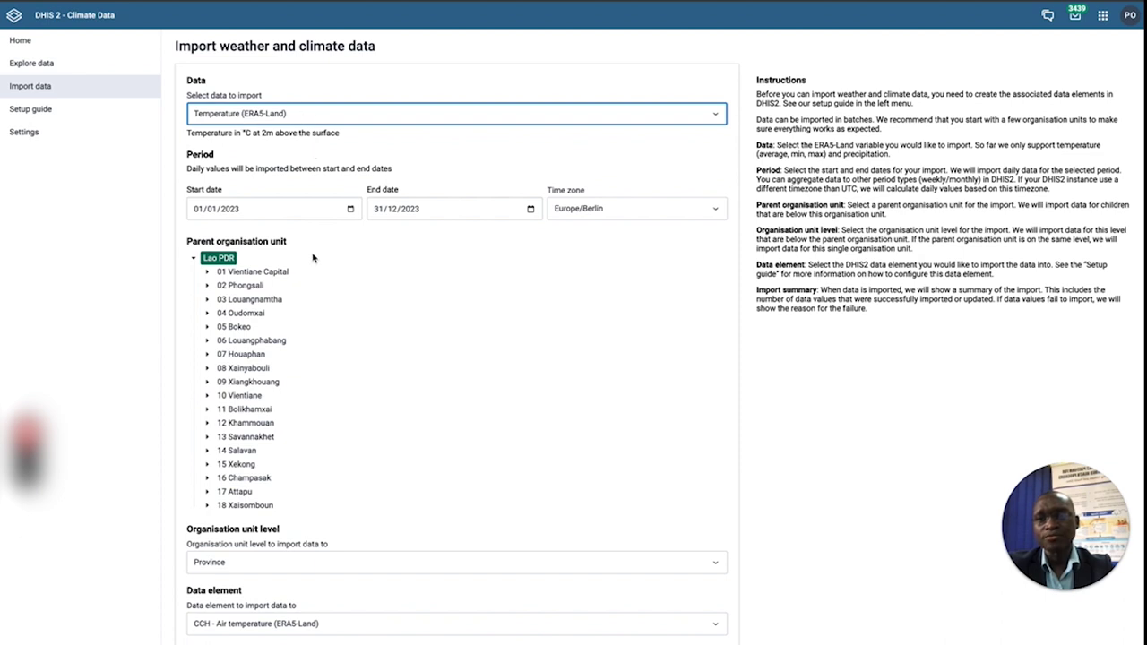
# Step: Set end month 01 and parent unit 18 Xaisomboun, then import the 31 daily values
pyautogui.click(392, 212)
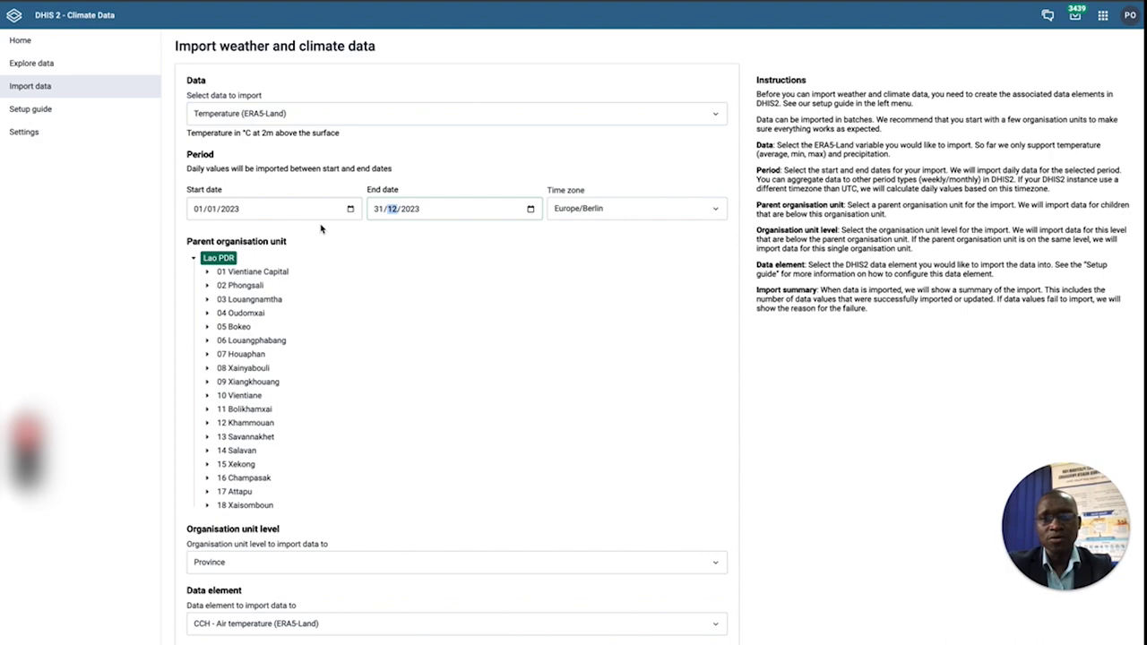
pyautogui.write('01')
pyautogui.scroll(-1, 344, 370)
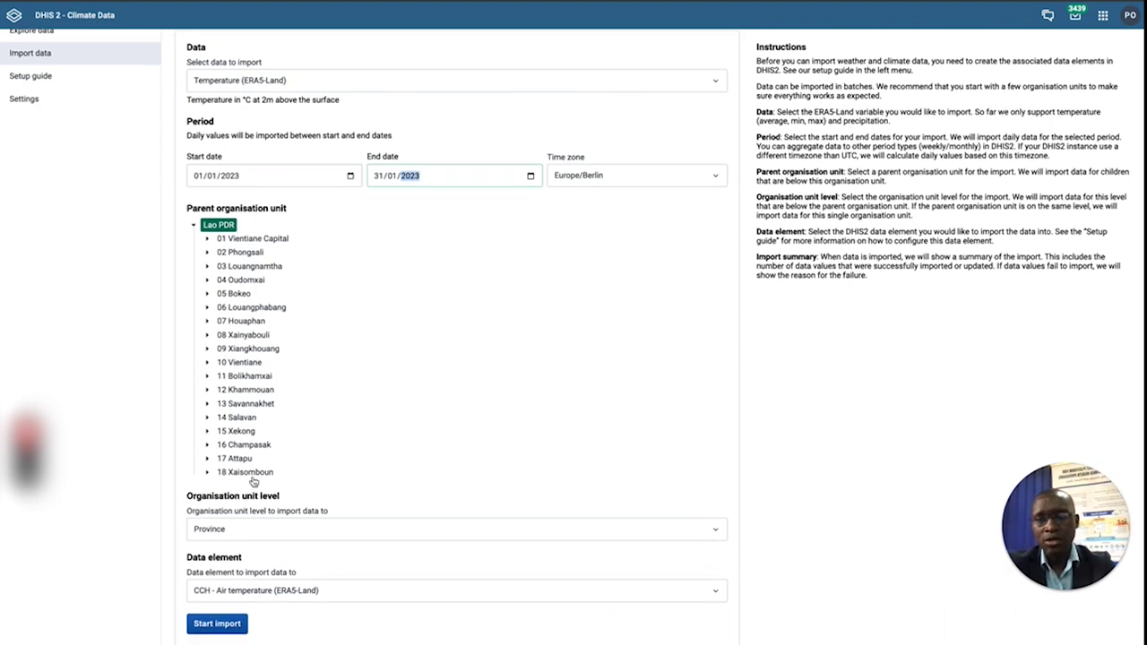
pyautogui.click(252, 475)
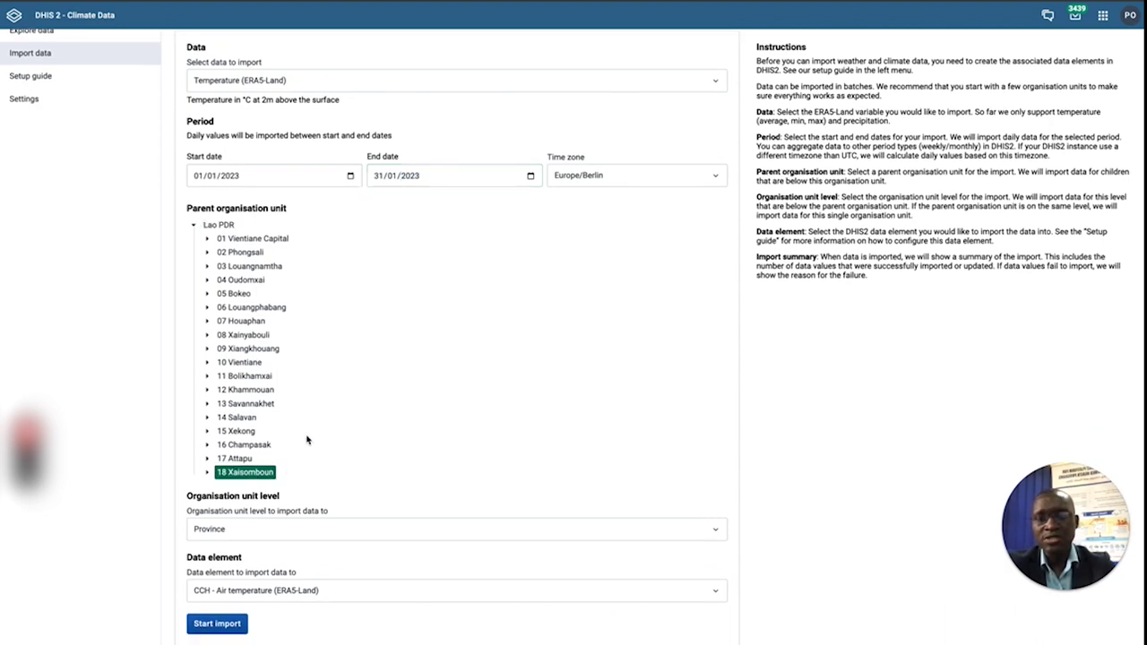
pyautogui.scroll(-1, 306, 439)
pyautogui.click(219, 583)
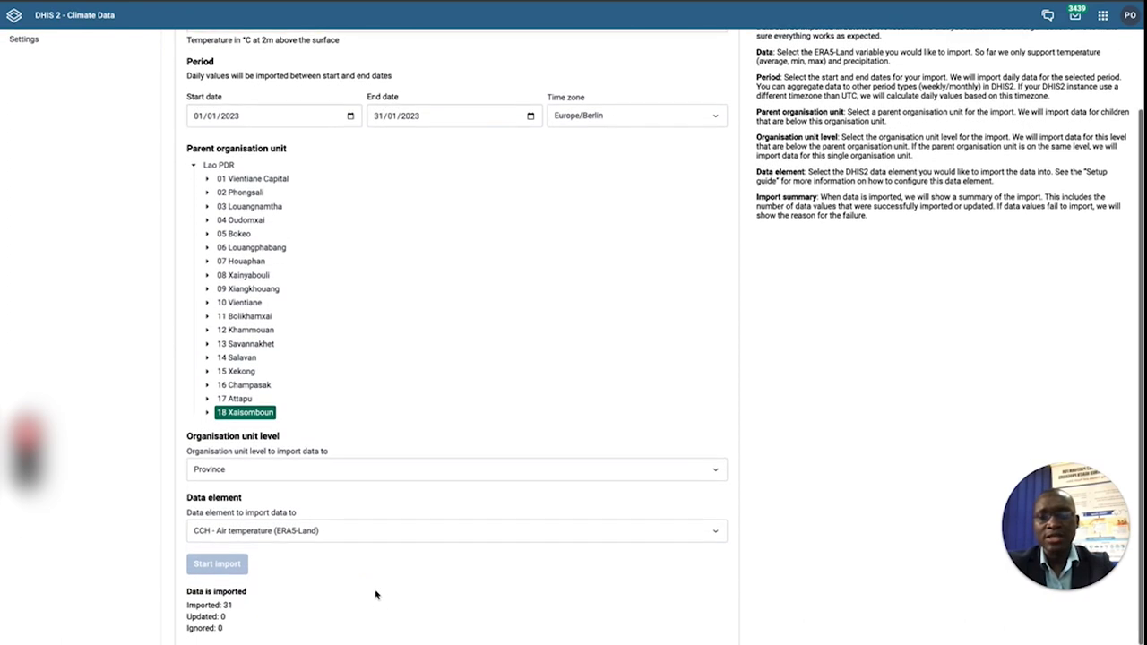
pyautogui.scroll(-1, 376, 594)
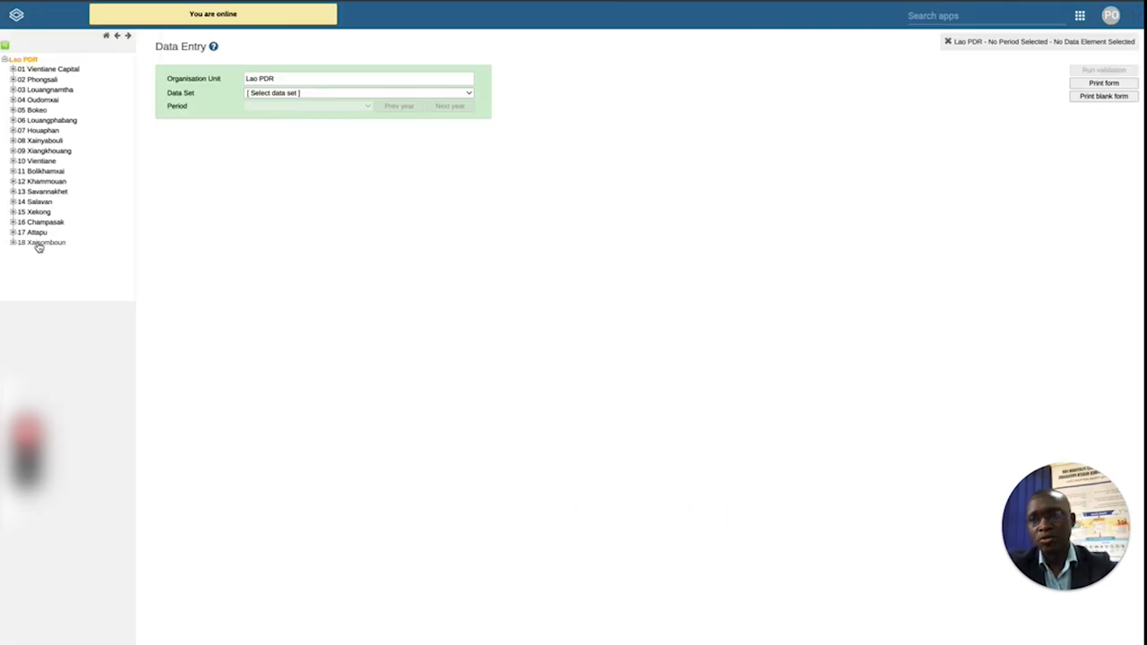
# Step: Select 18 Xaisomboun and the CCH - Climate/Weather data set in Data Entry
pyautogui.click(41, 243)
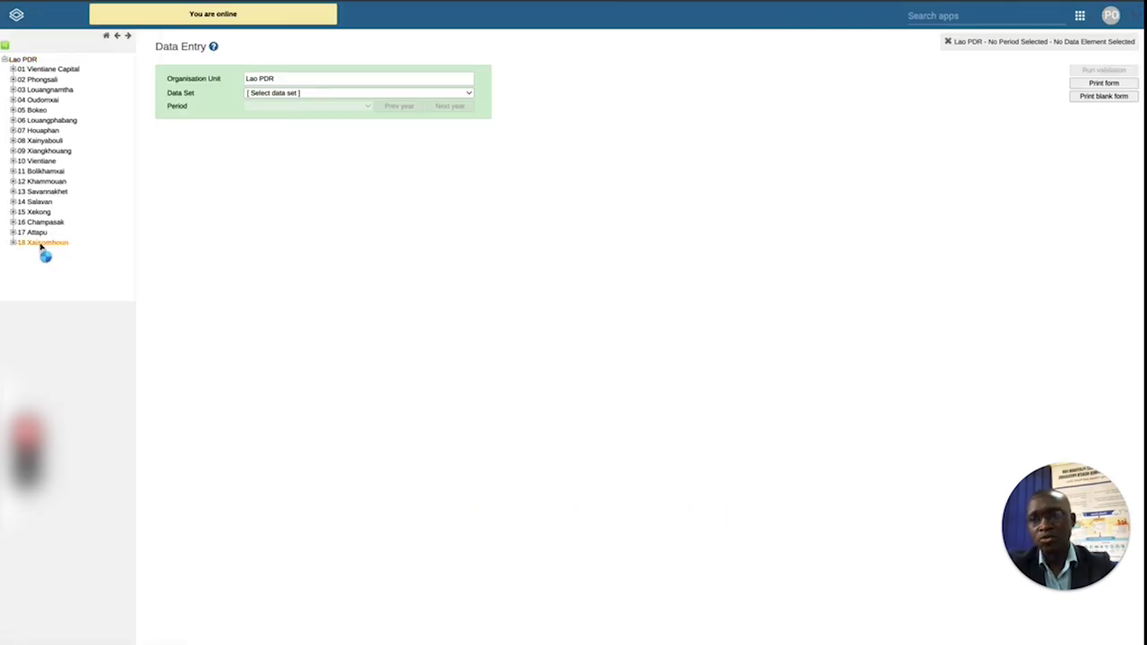
pyautogui.click(298, 93)
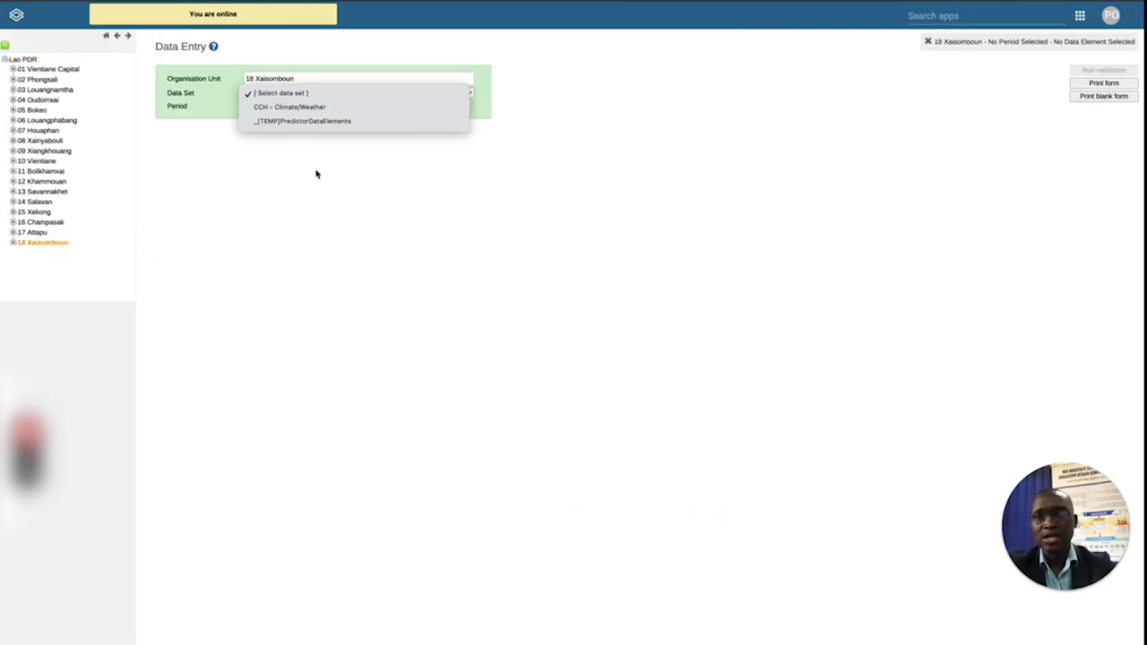
pyautogui.click(318, 108)
# Step: Pick period 2023-01-09 from the previous year and check the imported air temperature 19.6
pyautogui.click(307, 106)
pyautogui.scroll(-5, 298, 211)
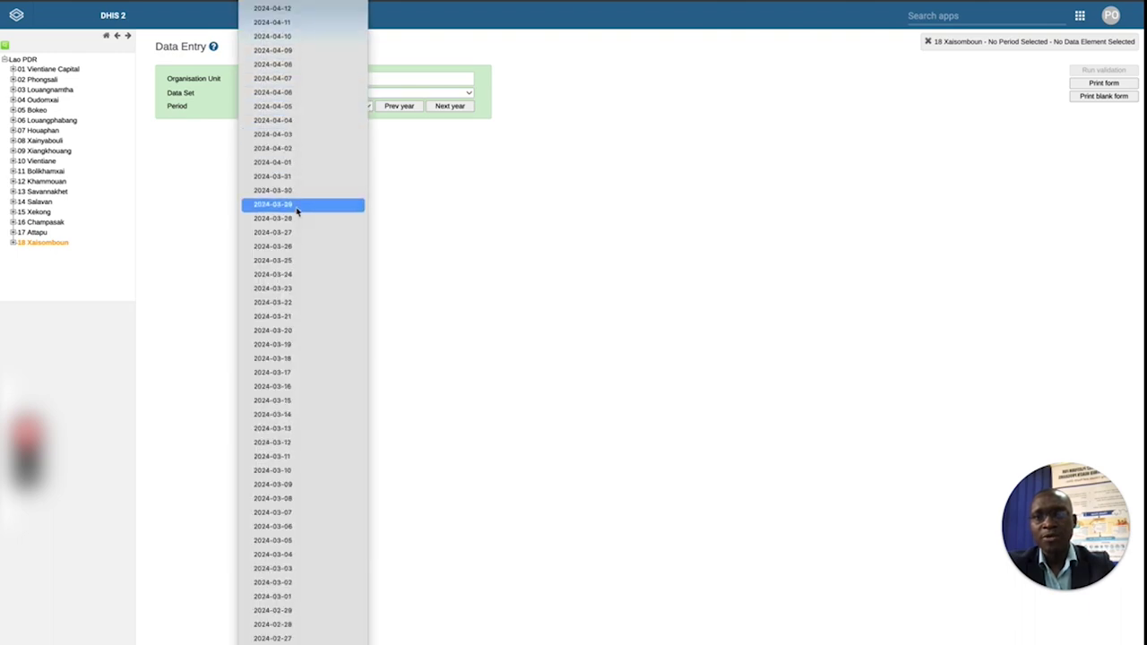
pyautogui.click(436, 133)
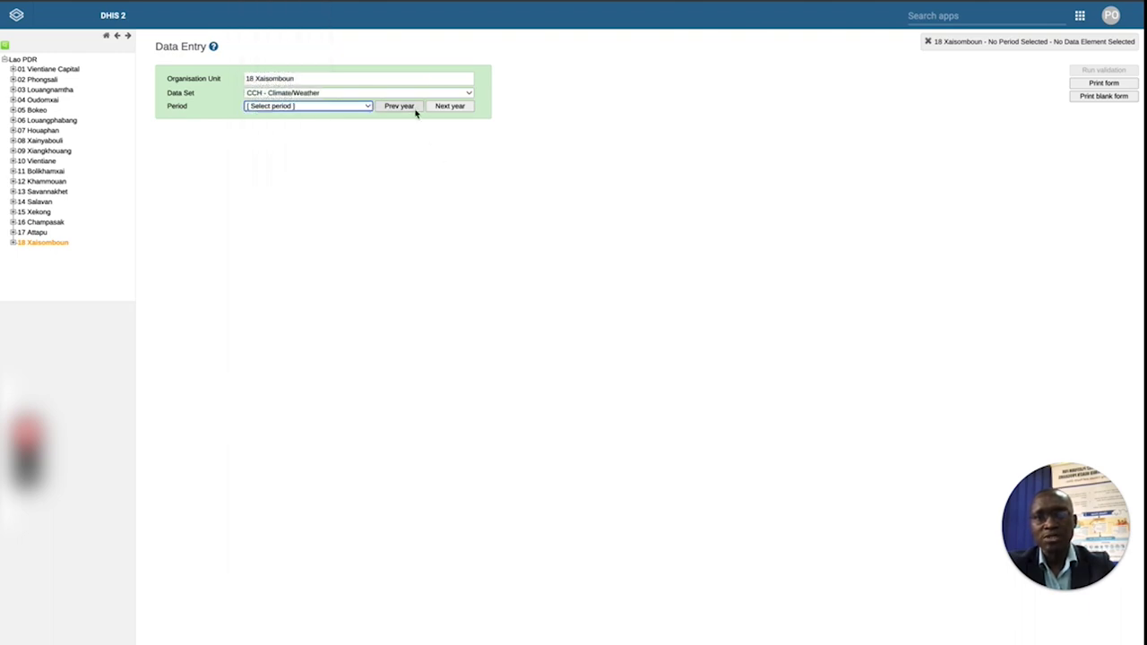
pyautogui.click(339, 108)
pyautogui.scroll(-10, 323, 304)
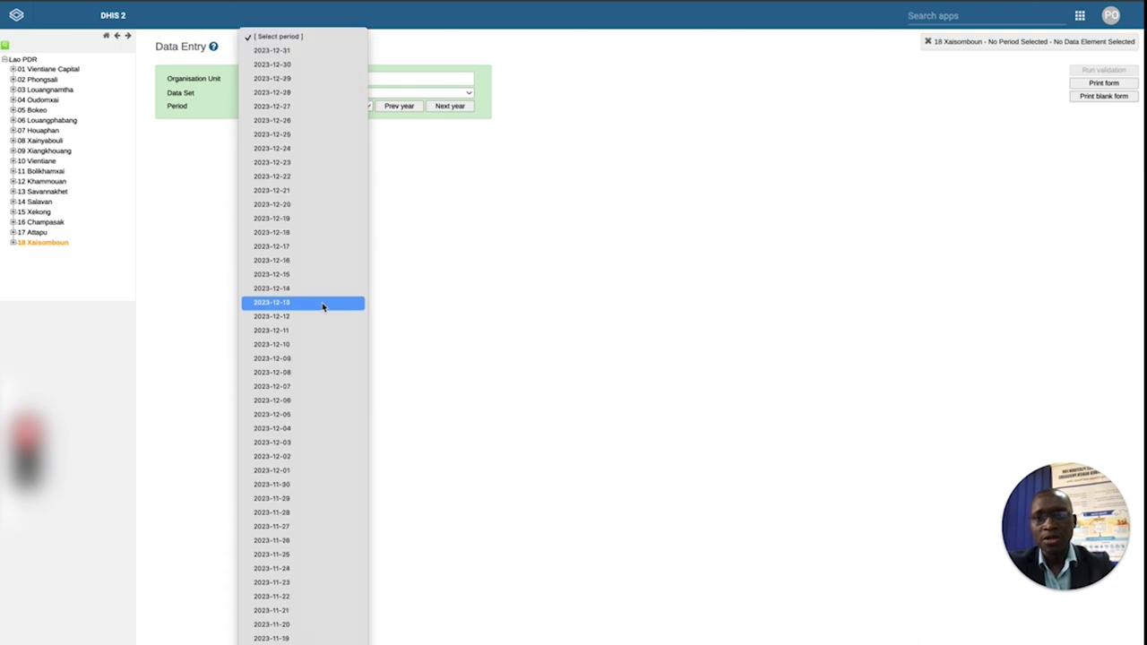
pyautogui.scroll(-15, 309, 362)
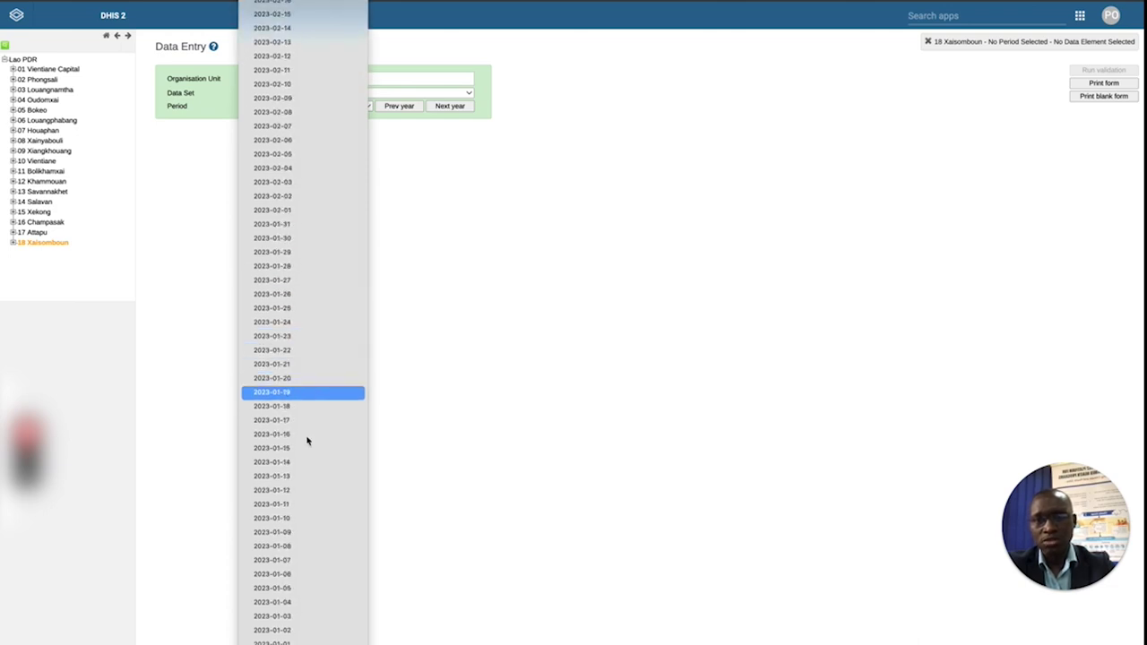
pyautogui.click(304, 535)
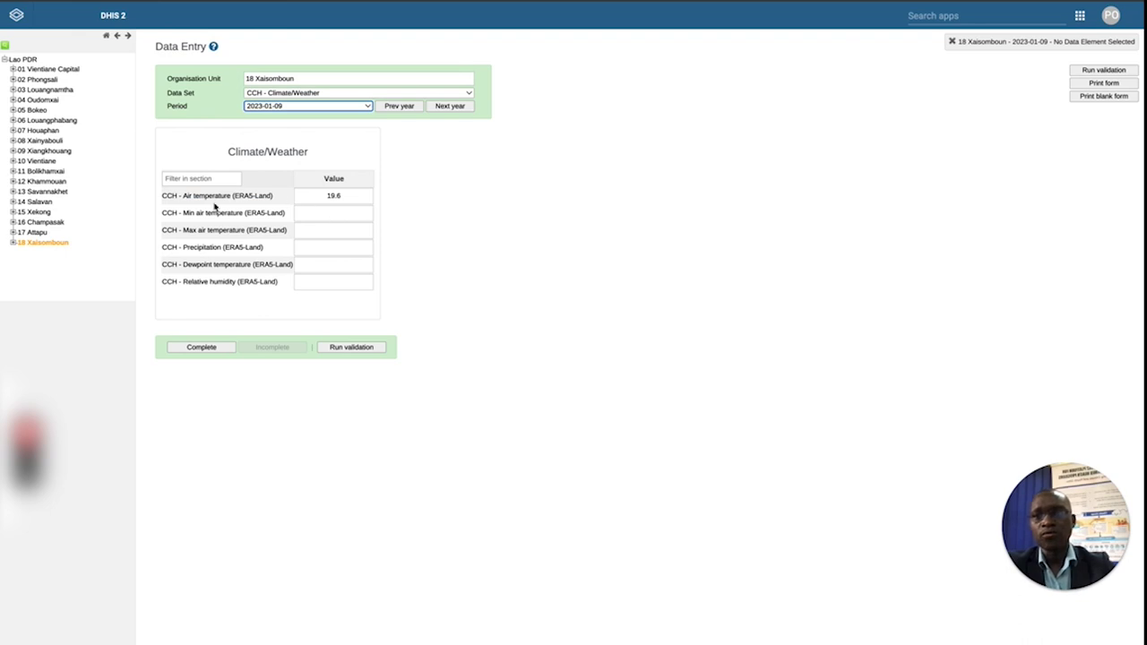
pyautogui.moveTo(344, 198); pyautogui.dragTo(315, 198)
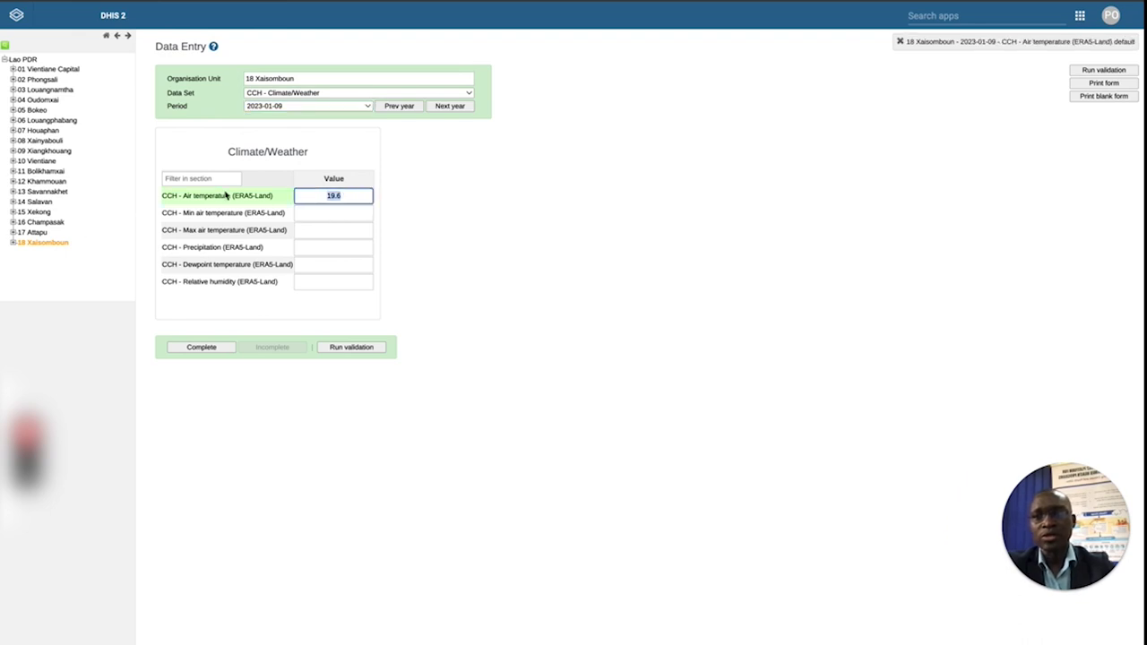
pyautogui.click(473, 226)
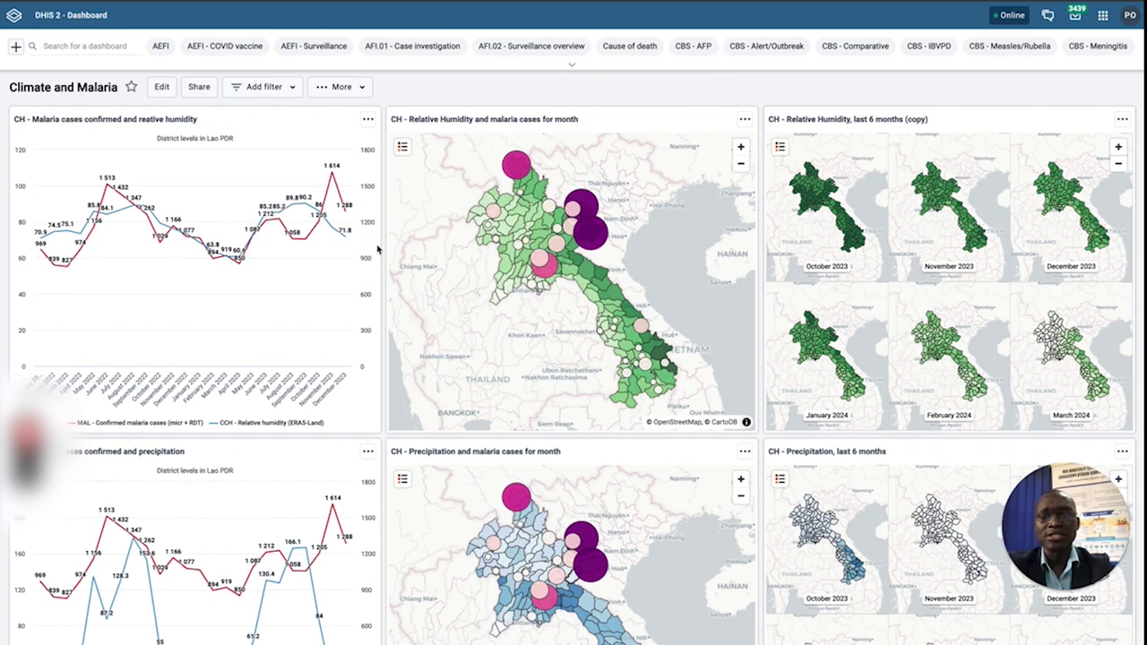
# Step: Scroll through the malaria-versus-humidity and precipitation charts and October 2023–March 2024 humidity maps
pyautogui.scroll(-3, 361, 356)
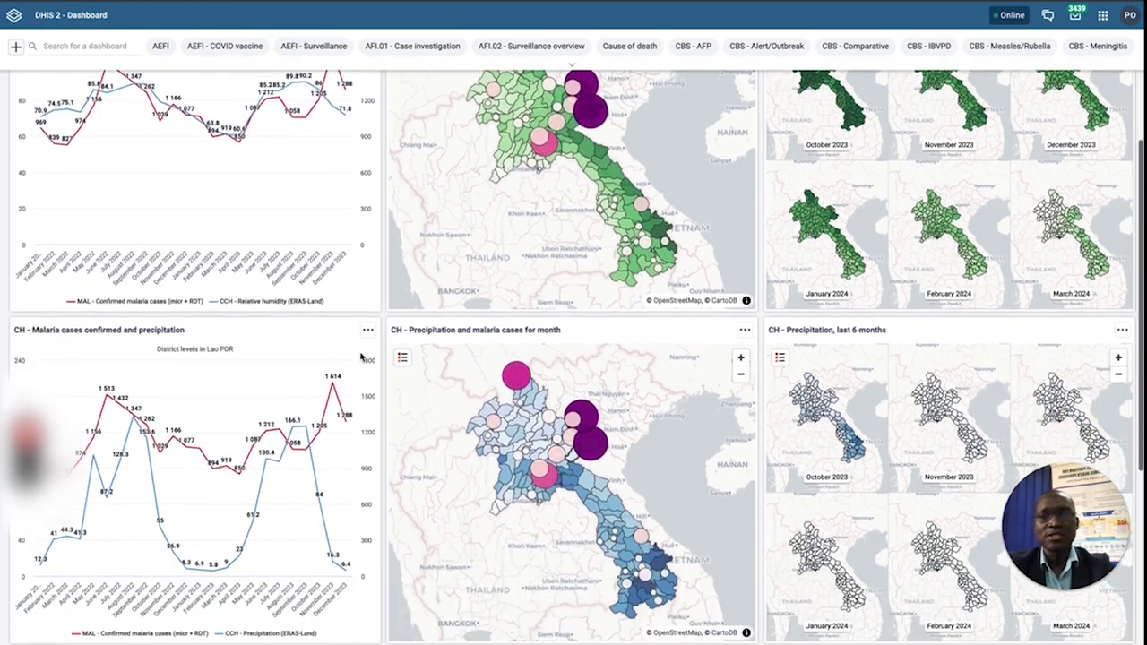
pyautogui.scroll(3, 361, 357)
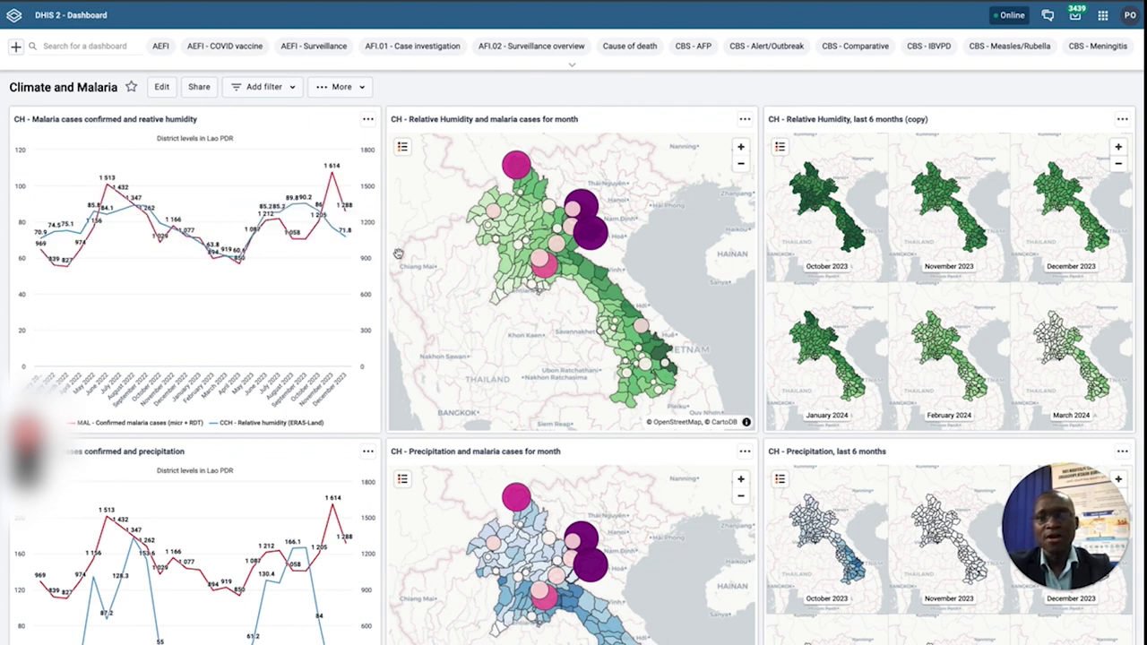
pyautogui.click(368, 120)
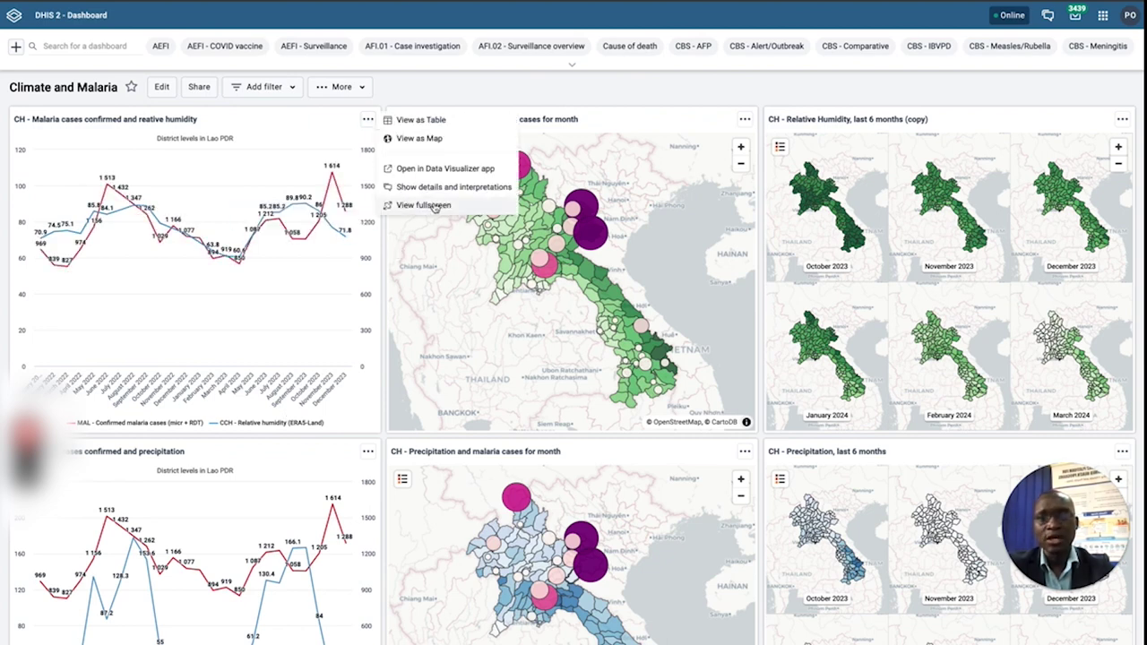
pyautogui.click(432, 205)
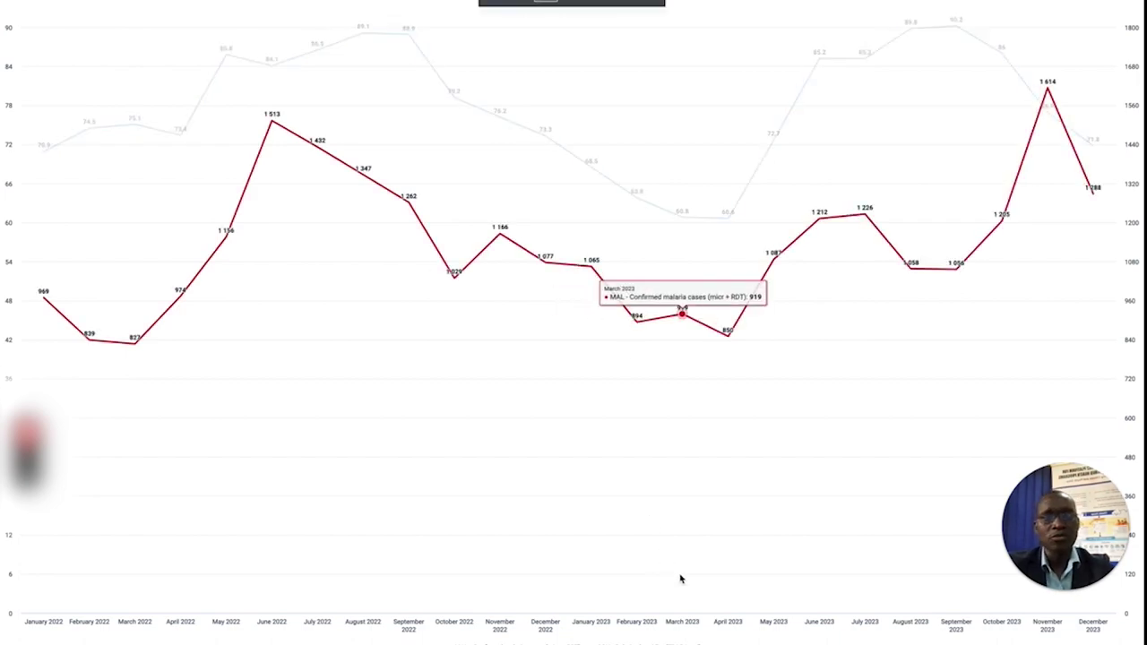
pyautogui.press('Escape')
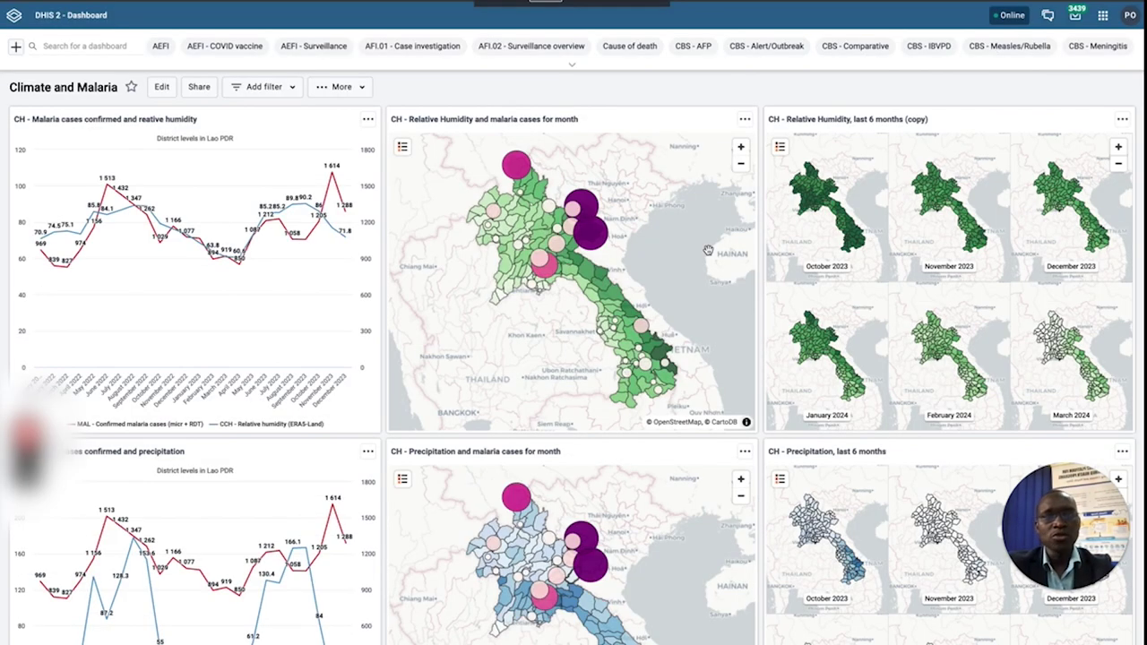
pyautogui.click(745, 119)
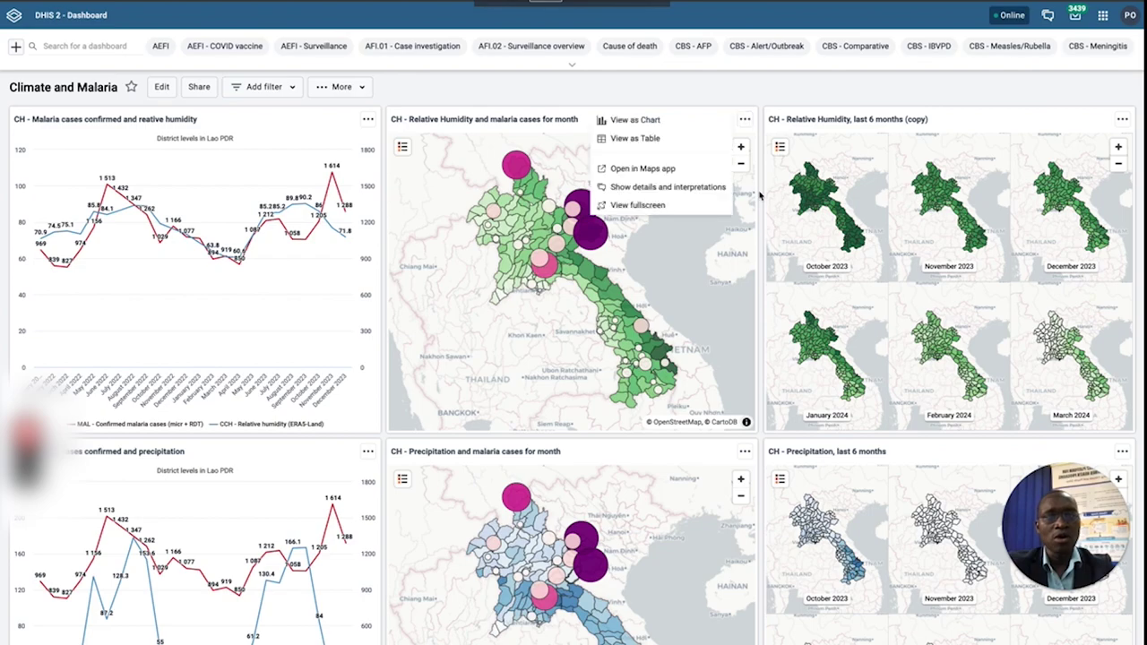
pyautogui.click(677, 205)
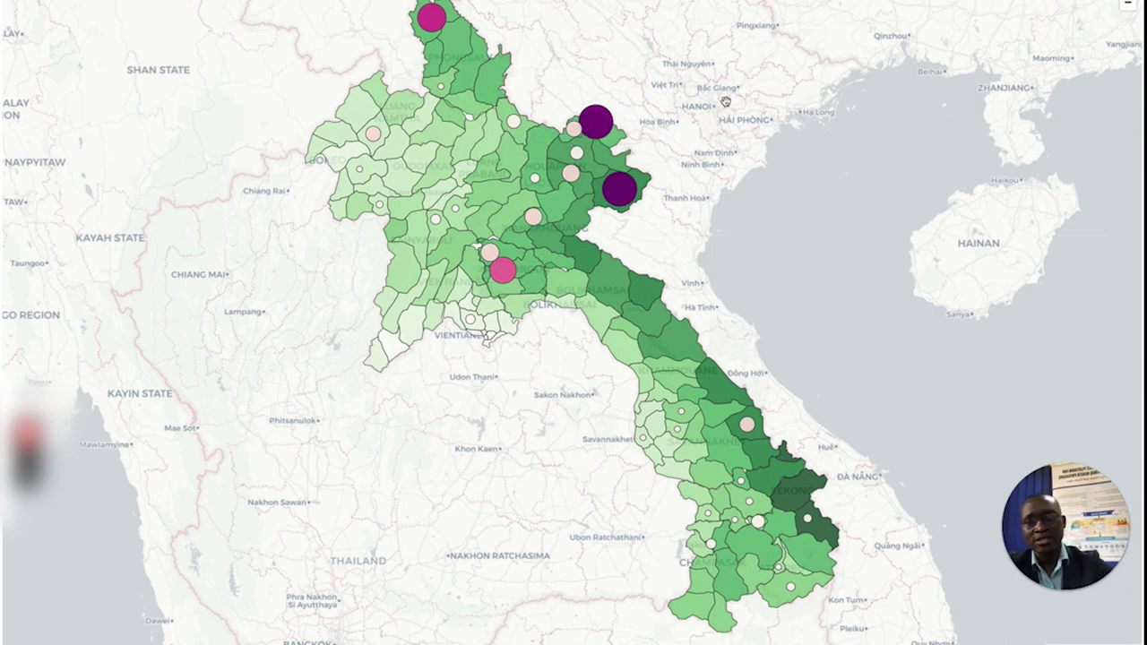
pyautogui.press('Escape')
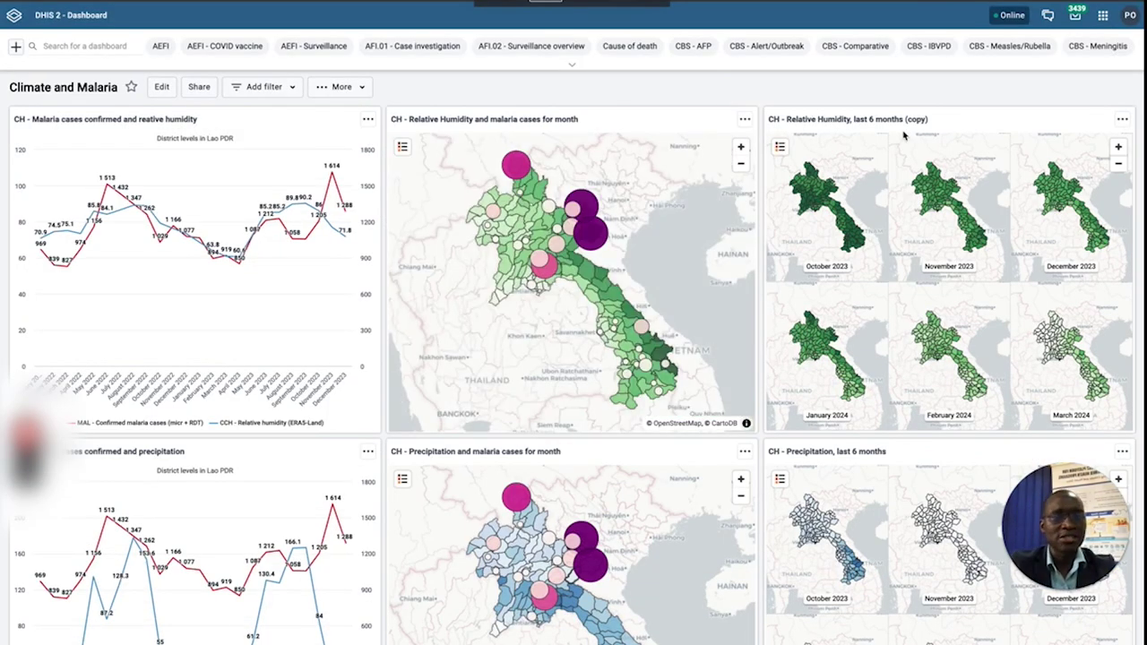
# Step: Open the options menu of the six-month humidity maps item and scroll the dashboard
pyautogui.click(1122, 120)
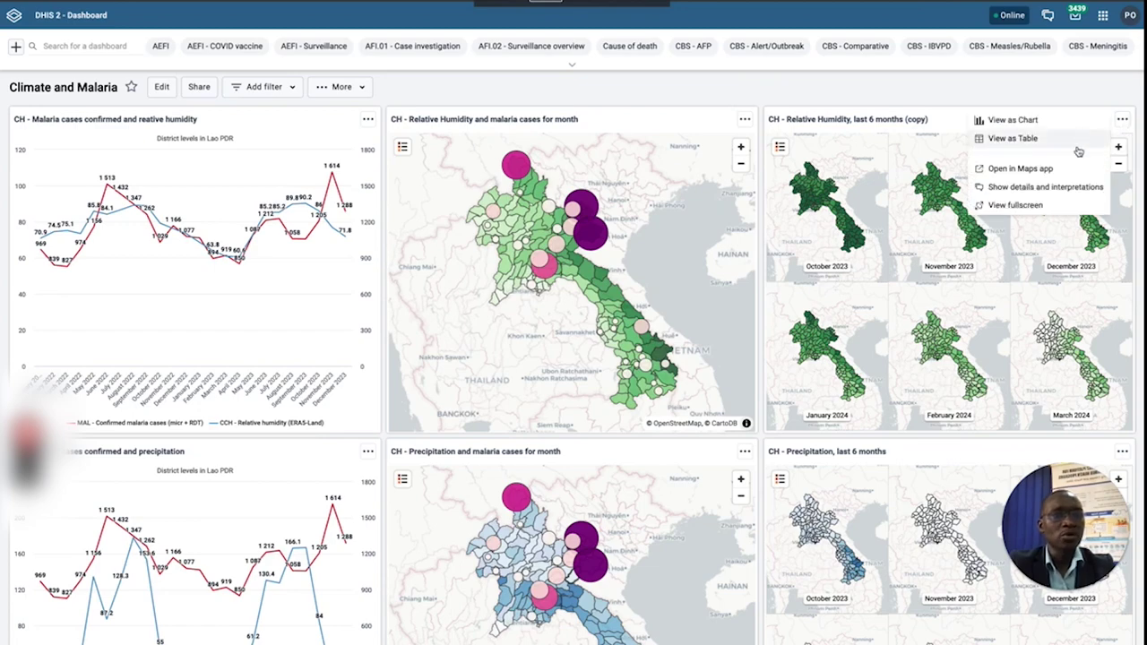
pyautogui.scroll(-1, 1050, 208)
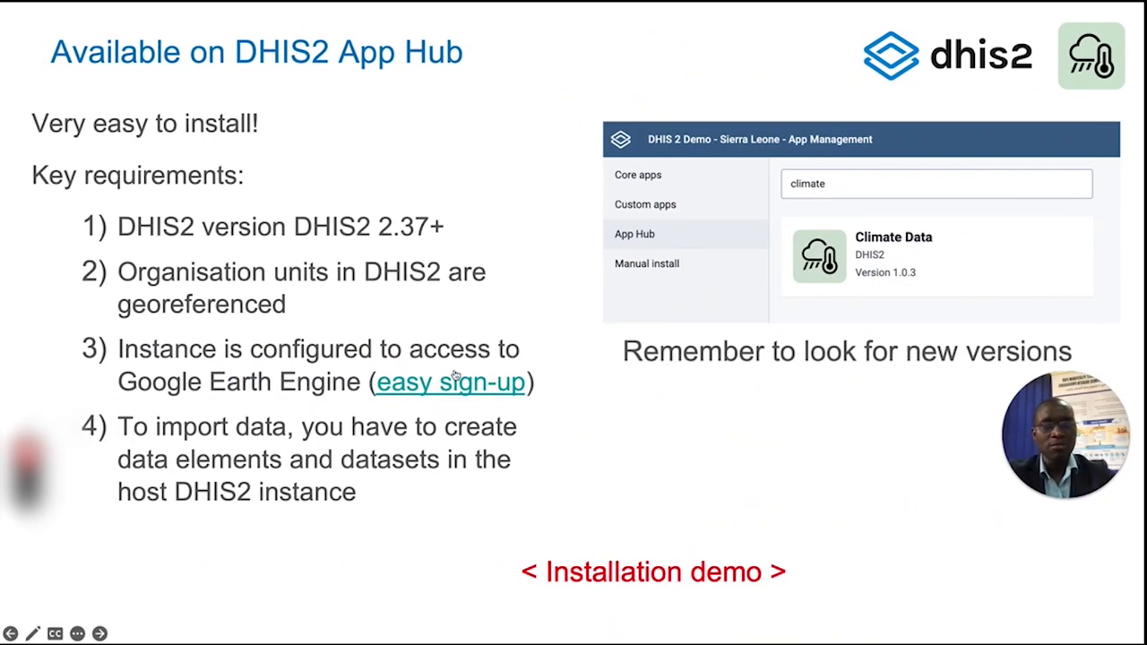
# Step: Advance the presentation to the 'Data quality issues' slide
pyautogui.press('Right')
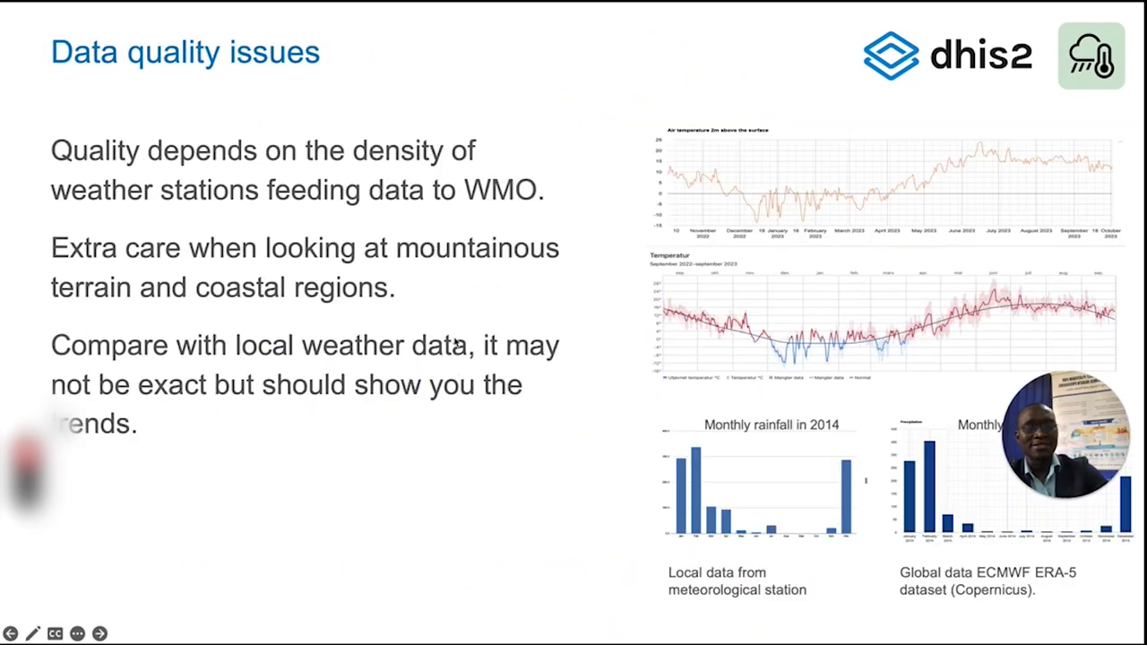